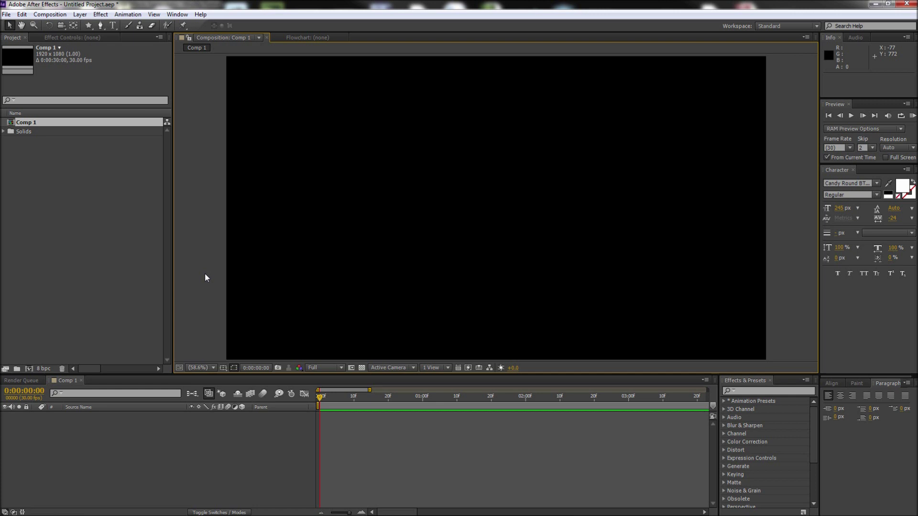
# - Draw a yellow star with the Star tool and centre it in Comp 1
pyautogui.moveTo(90, 25); pyautogui.dragTo(127, 63)
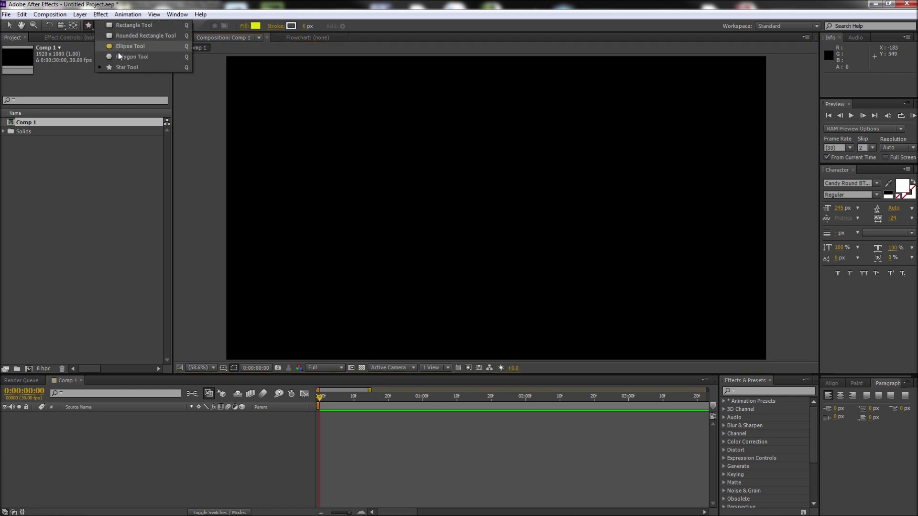
pyautogui.moveTo(430, 172); pyautogui.dragTo(475, 245)
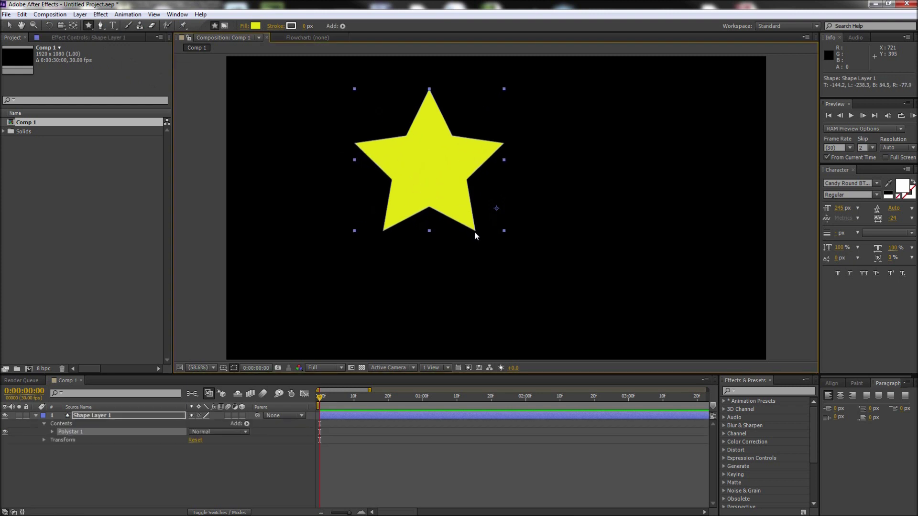
pyautogui.press('v')
pyautogui.moveTo(441, 198); pyautogui.dragTo(498, 225)
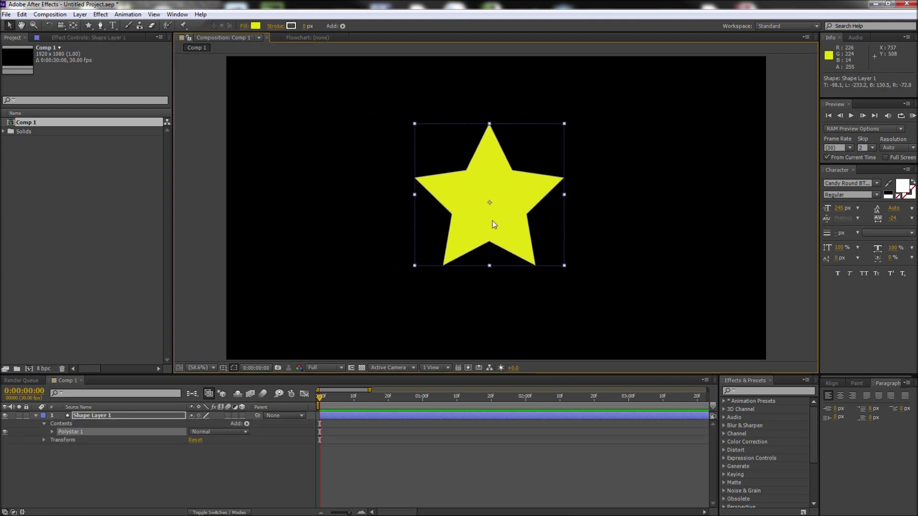
# - Keyframe the star's Rotation from 0 at the start to 1x at 1 second
pyautogui.press('r')
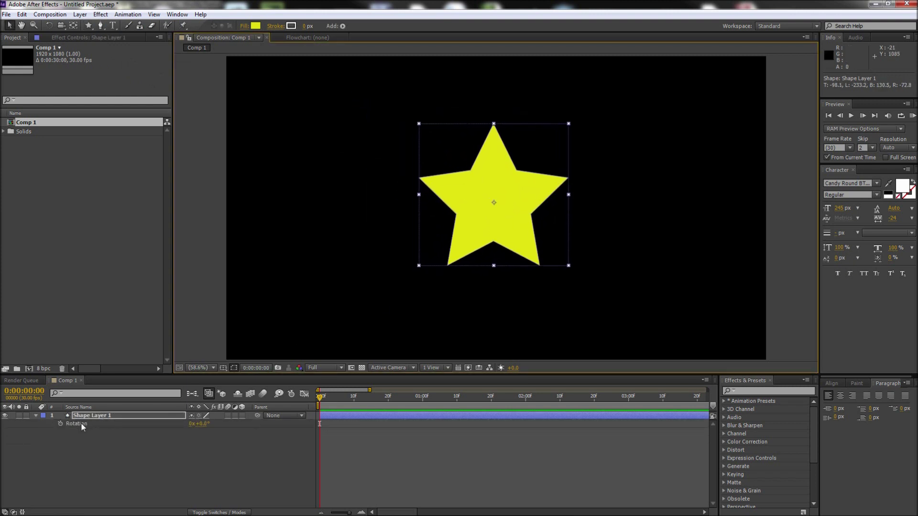
pyautogui.click(60, 423)
pyautogui.moveTo(320, 396); pyautogui.dragTo(423, 398)
pyautogui.moveTo(191, 425); pyautogui.dragTo(193, 424)
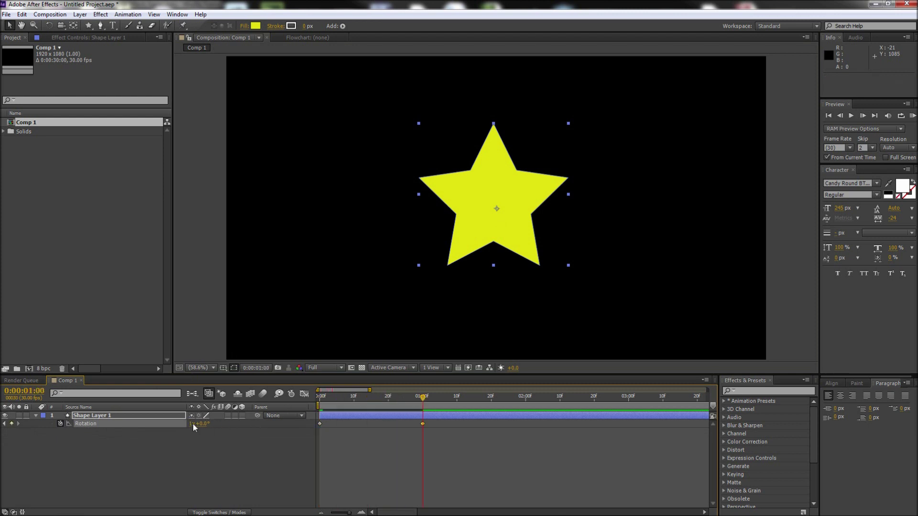
# - Centre the star's anchor point with Pan Behind, then rewind and preview the spin
pyautogui.click(75, 27)
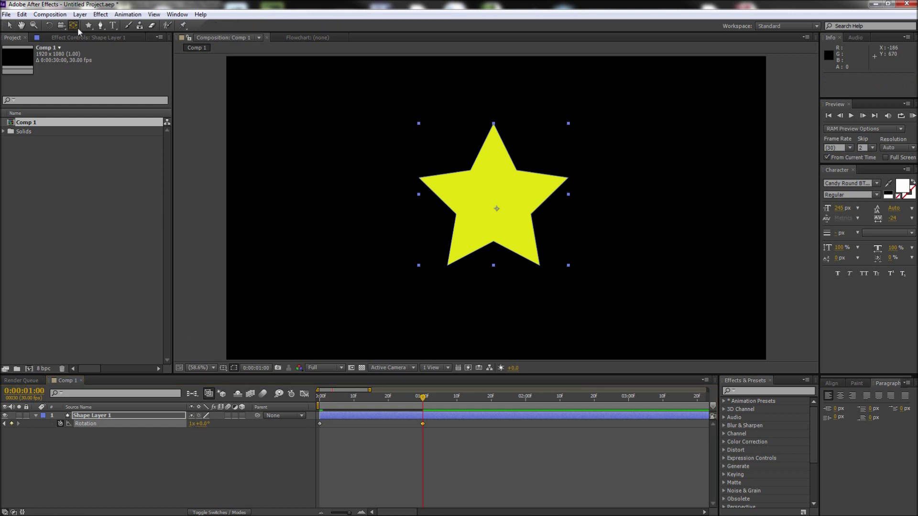
pyautogui.moveTo(494, 209); pyautogui.dragTo(491, 205)
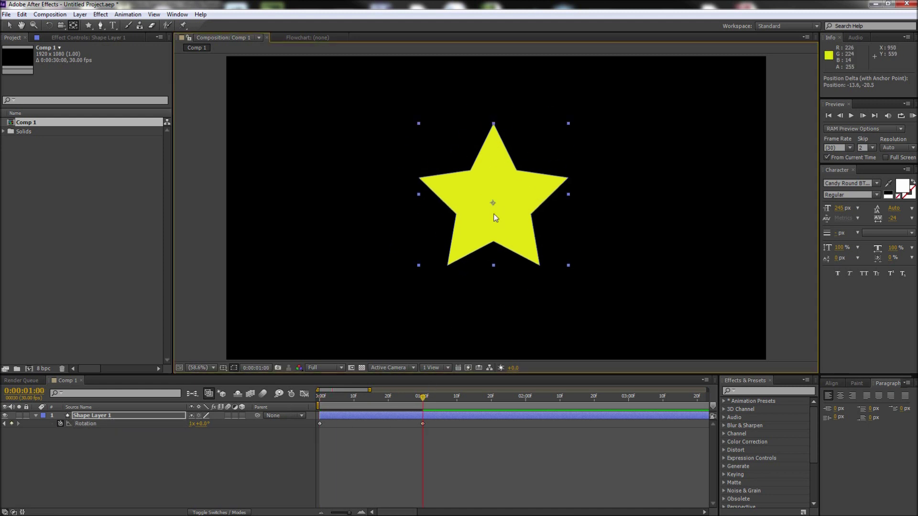
pyautogui.moveTo(423, 396); pyautogui.dragTo(295, 408)
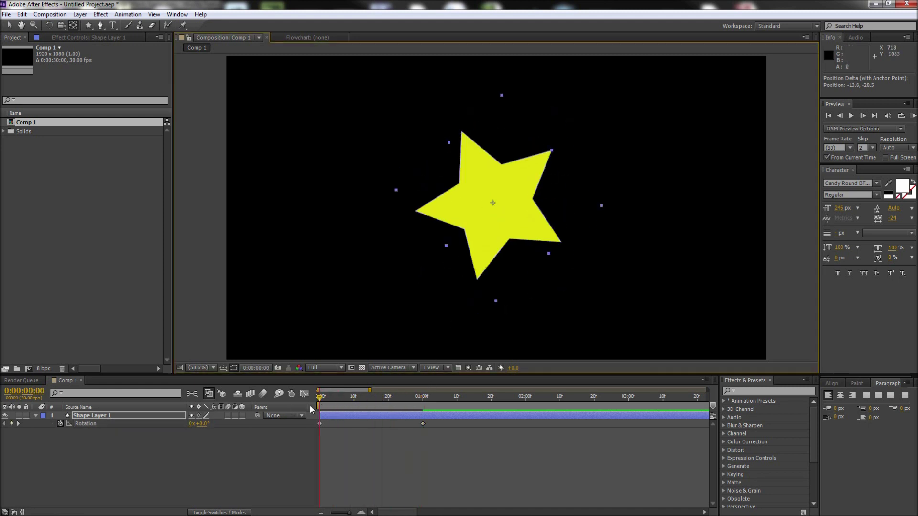
pyautogui.press('space')
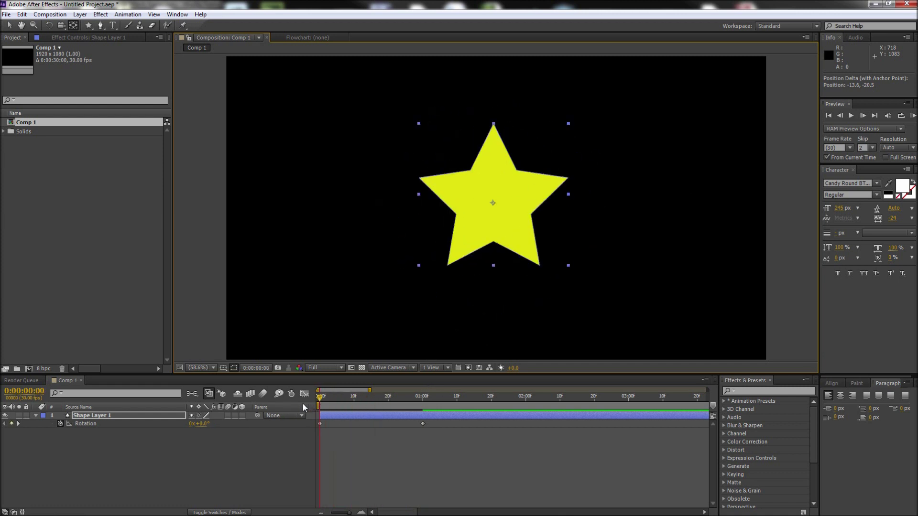
pyautogui.click(347, 441)
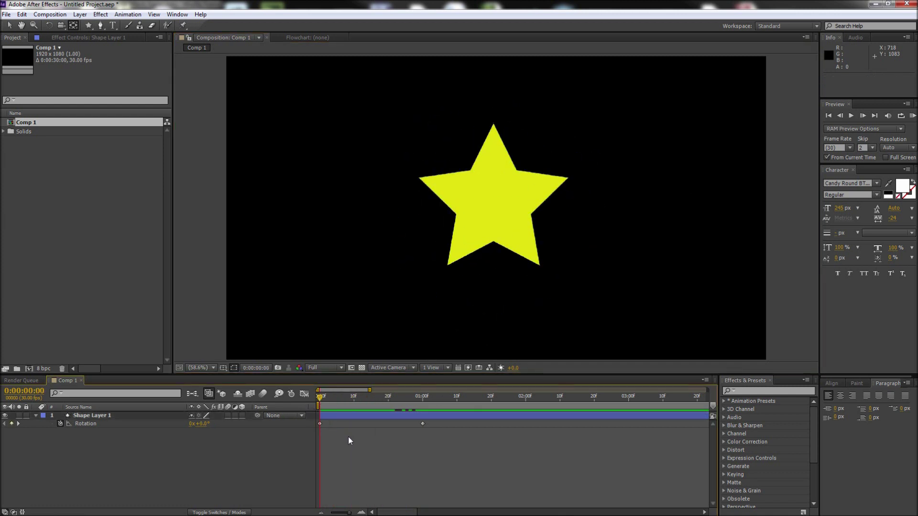
# - Save both Rotation keyframes as an animation preset named 'My Spin'
pyautogui.moveTo(439, 421); pyautogui.dragTo(313, 436)
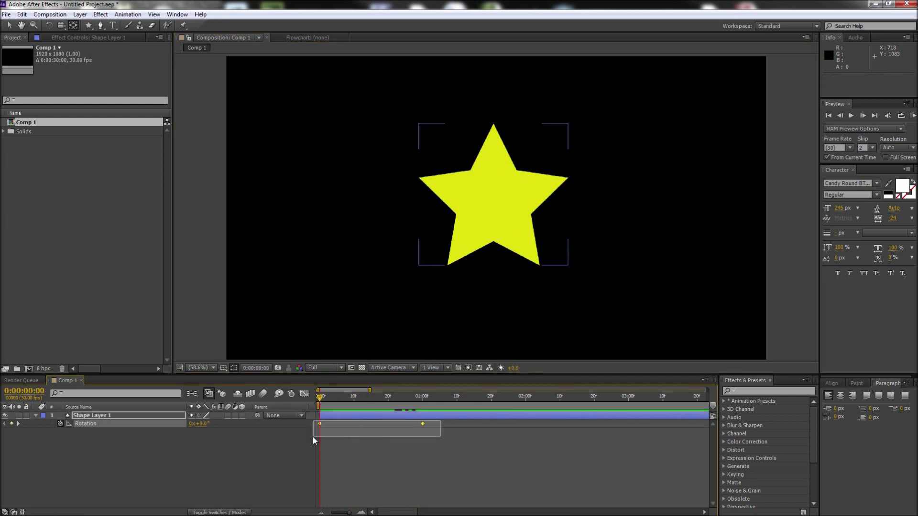
pyautogui.click(130, 15)
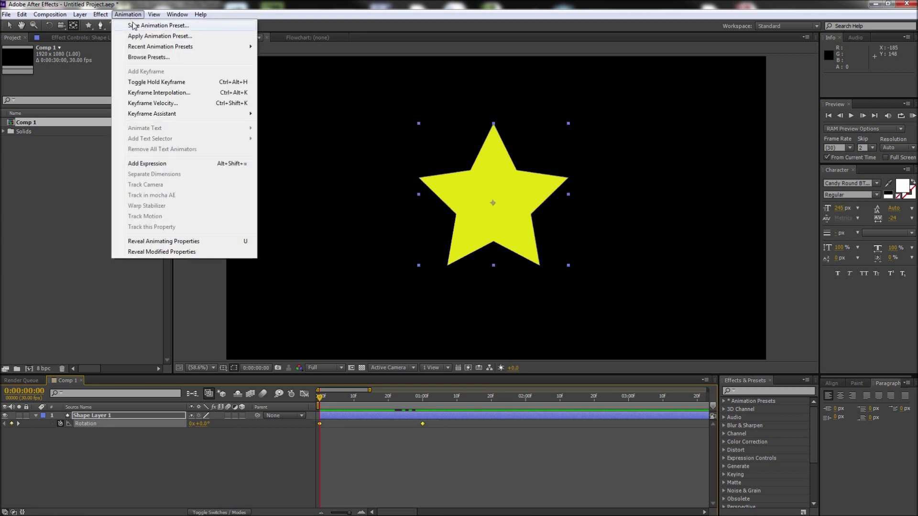
pyautogui.click(133, 26)
pyautogui.write('M')
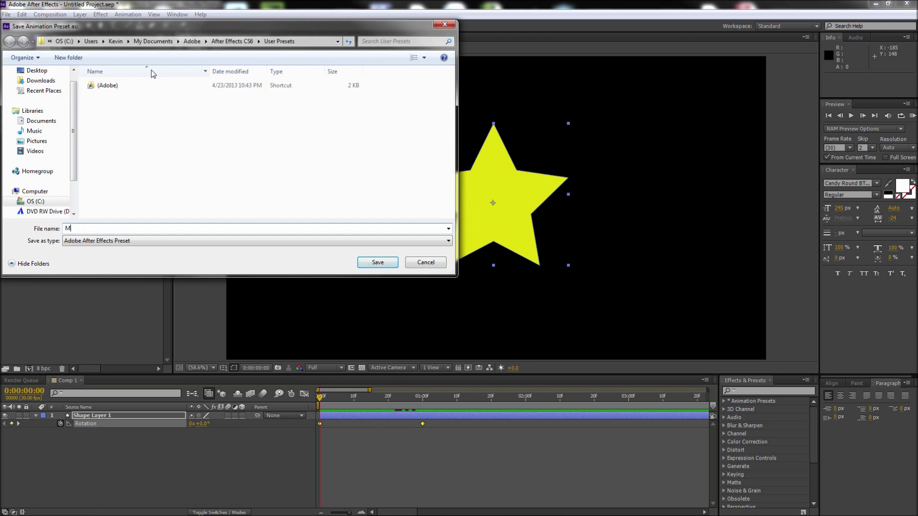
pyautogui.write('y Spin')
pyautogui.click(388, 262)
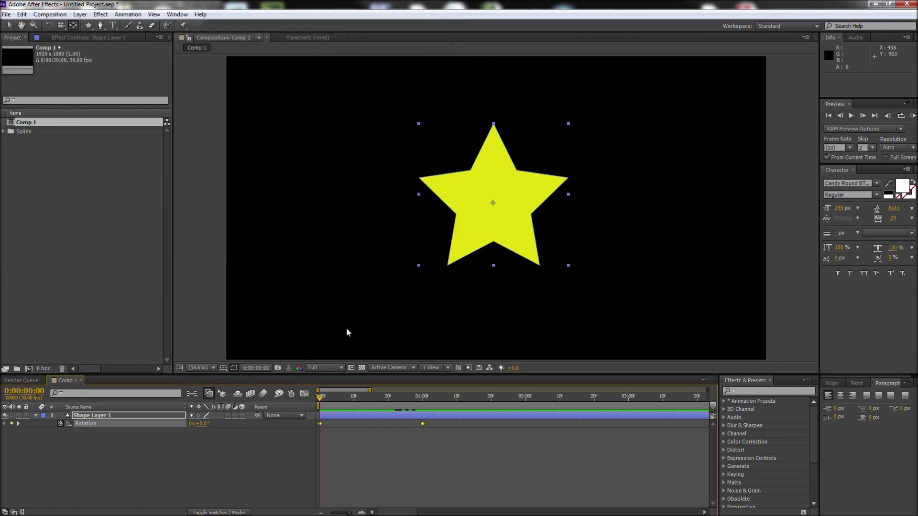
# - Delete the star layer and draw a yellow square with the Rectangle tool
pyautogui.press('Delete')
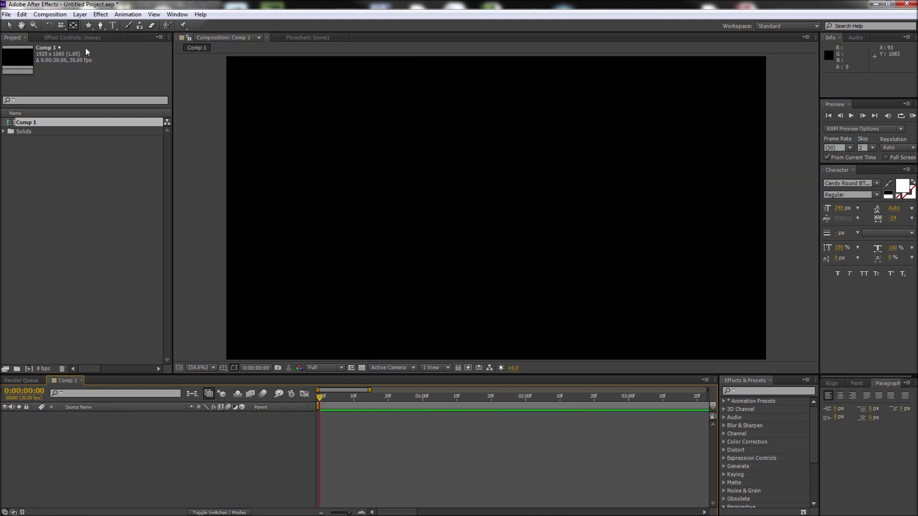
pyautogui.moveTo(87, 26); pyautogui.dragTo(115, 34)
pyautogui.moveTo(433, 170)
pyautogui.mouseDown()
pyautogui.moveTo(485, 238)
pyautogui.moveTo(490, 228)
pyautogui.mouseUp()
pyautogui.press('v')
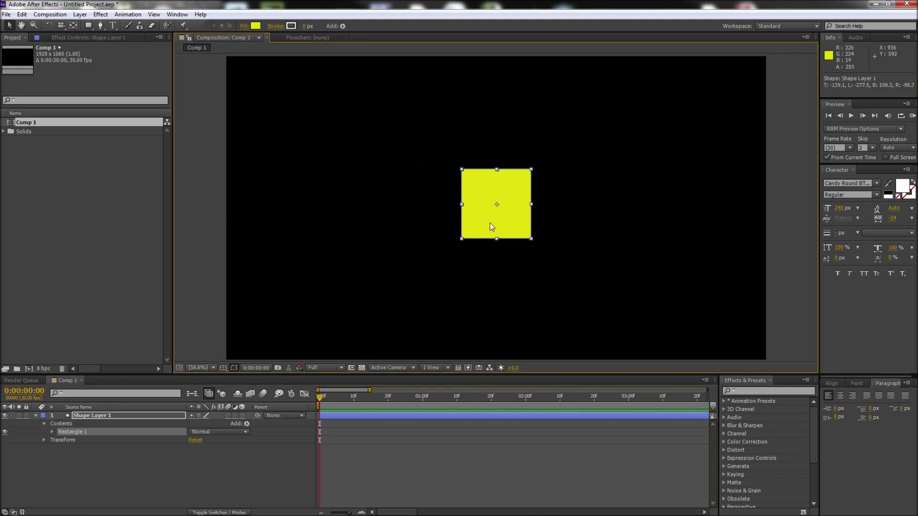
pyautogui.click(749, 392)
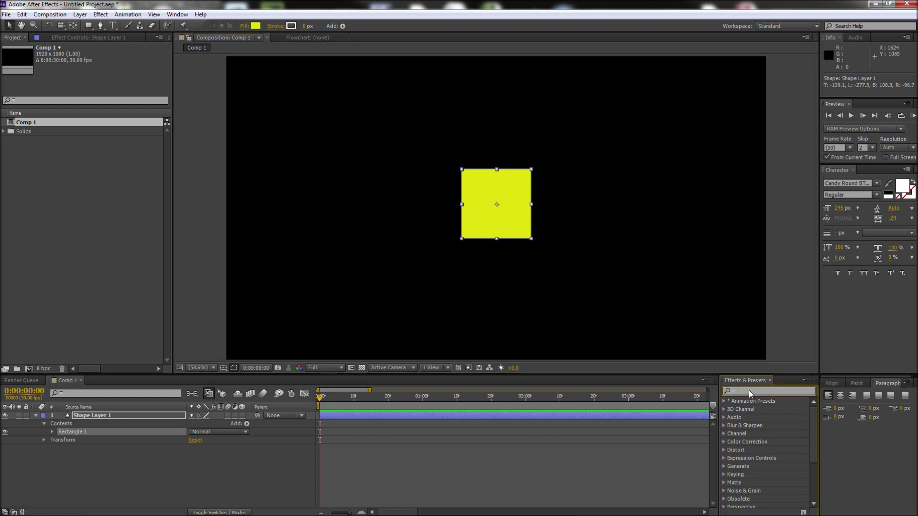
pyautogui.write('My Spin')
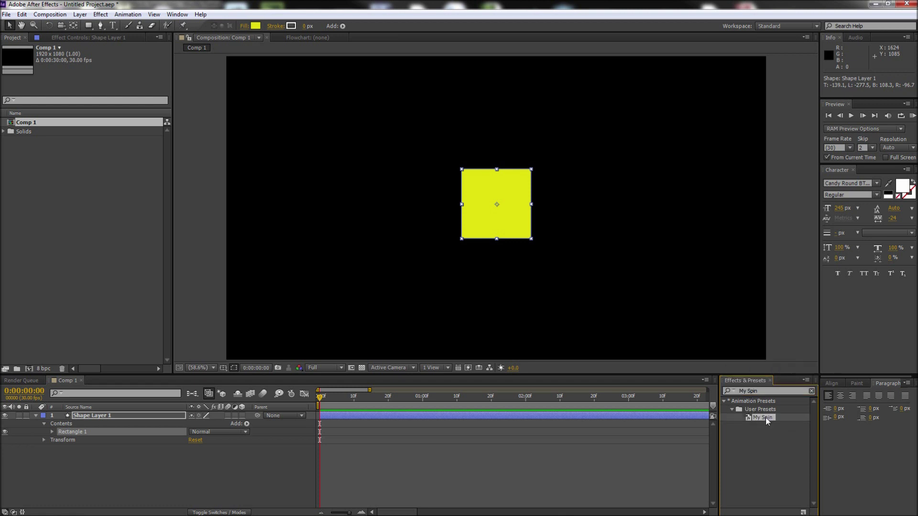
# - Drag the My Spin preset onto the square and centre its anchor point
pyautogui.moveTo(764, 417); pyautogui.dragTo(560, 273)
pyautogui.click(432, 416)
pyautogui.press('y')
pyautogui.moveTo(496, 209); pyautogui.dragTo(494, 207)
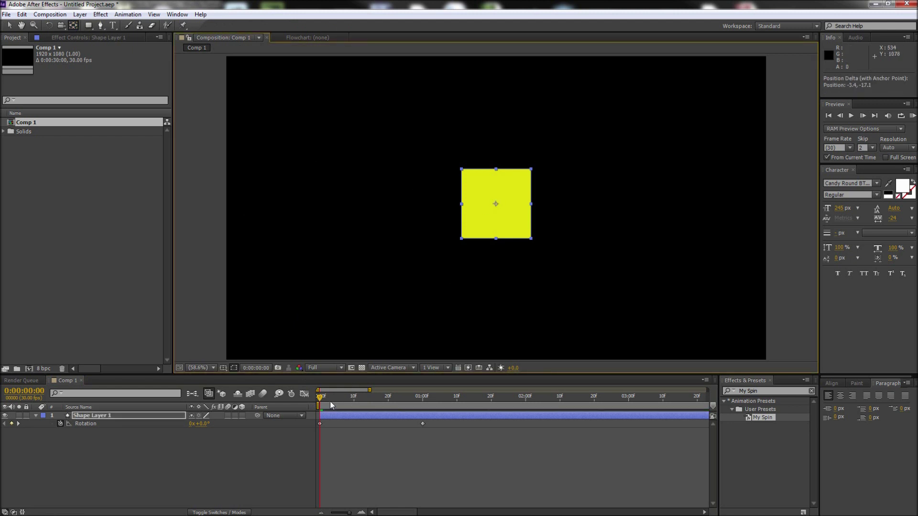
# - Scrub the timeline and preview the square spinning in place, then stop playback
pyautogui.moveTo(320, 396)
pyautogui.mouseDown()
pyautogui.moveTo(436, 398)
pyautogui.moveTo(320, 399)
pyautogui.mouseUp()
pyautogui.click(352, 451)
pyautogui.press('space')
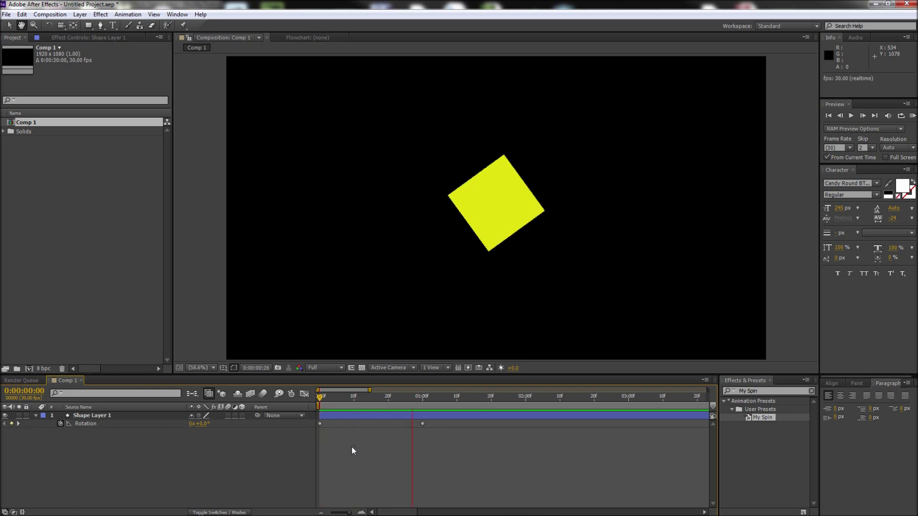
pyautogui.press('space')
pyautogui.press('space')
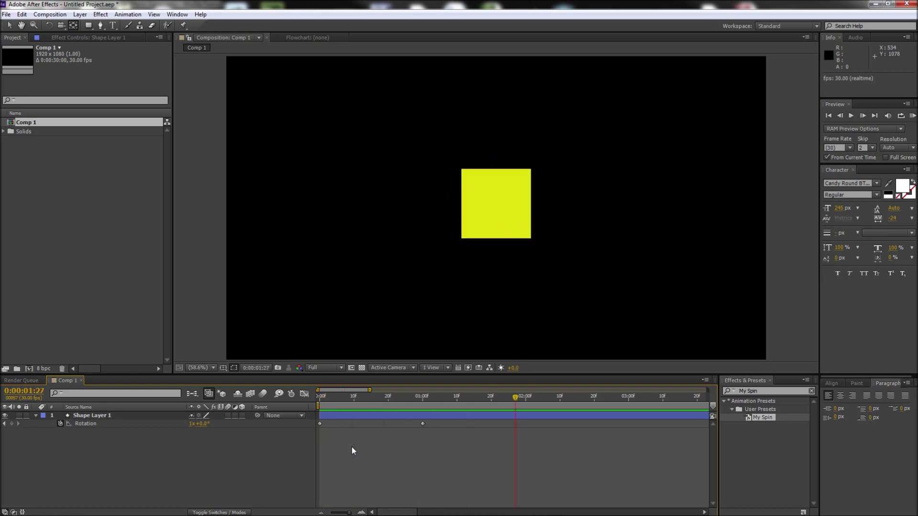